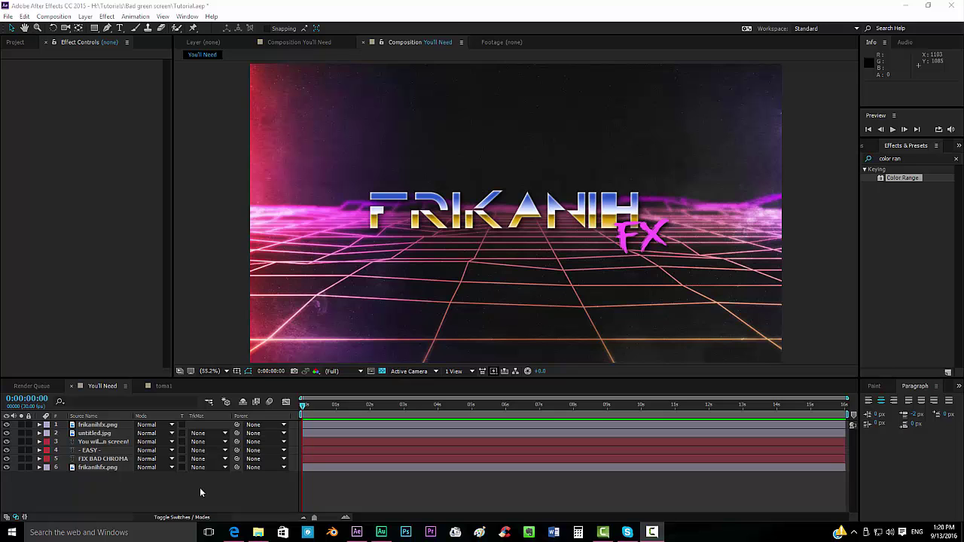
- Hide the frikanihfx.png logo layer and select the green-screen clip in toma1
click(7, 425)
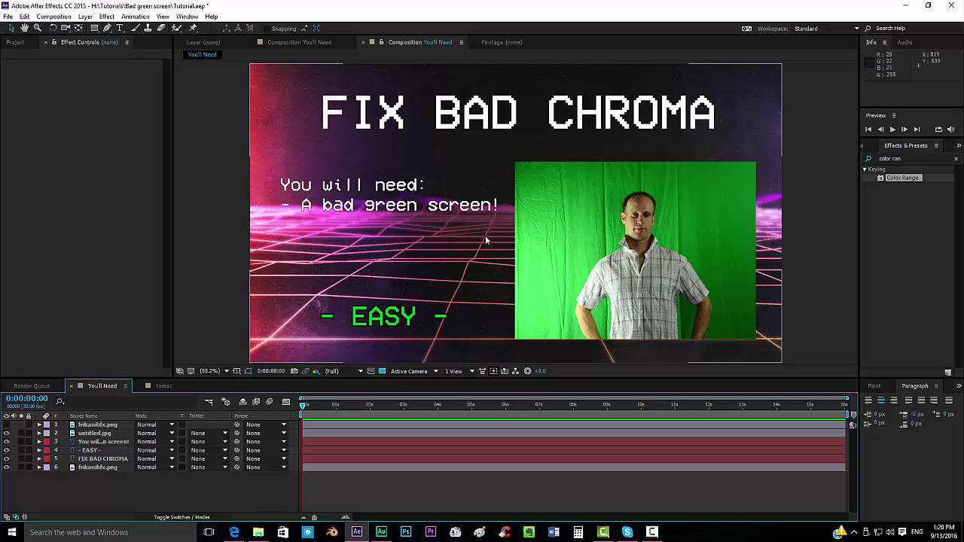
click(714, 206)
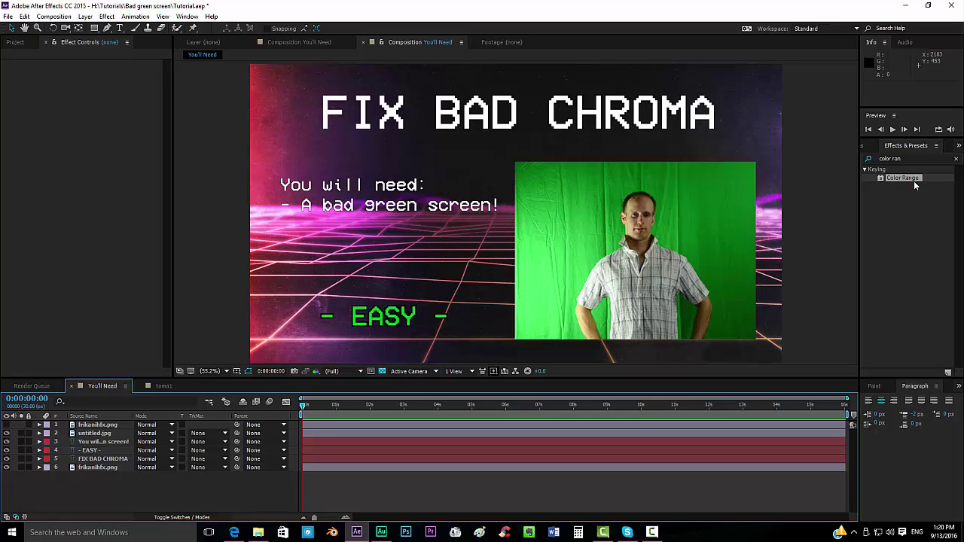
drag(914, 181, 909, 157)
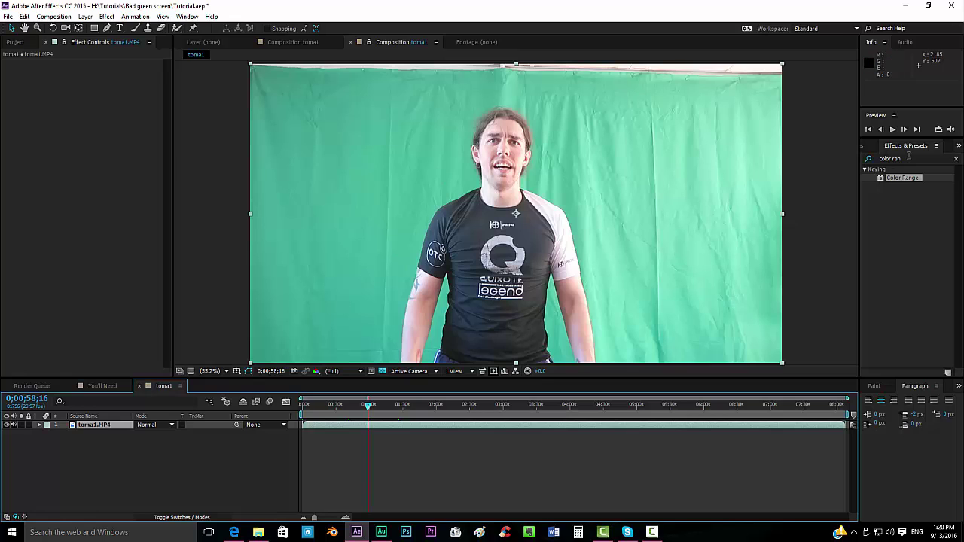
click(909, 157)
text(key)
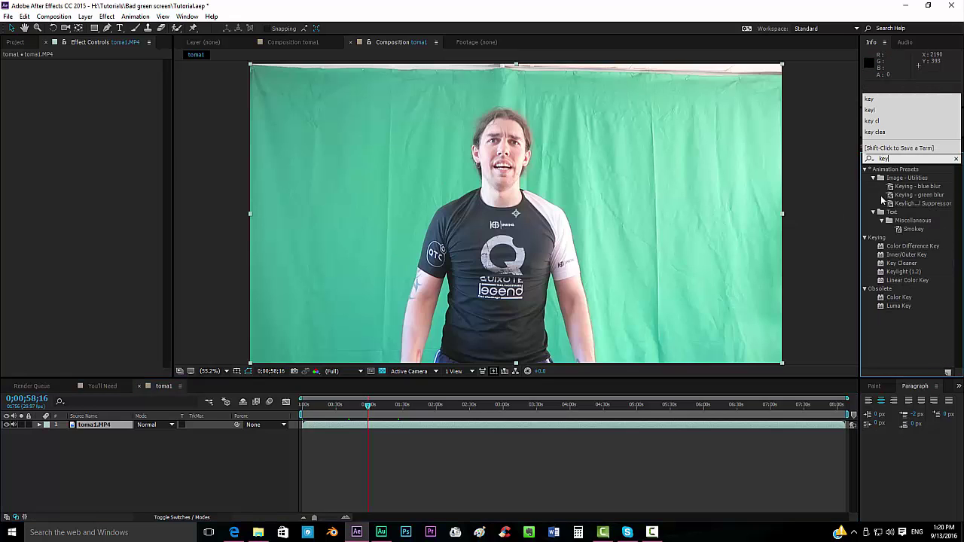
drag(906, 273, 517, 426)
click(112, 127)
click(449, 174)
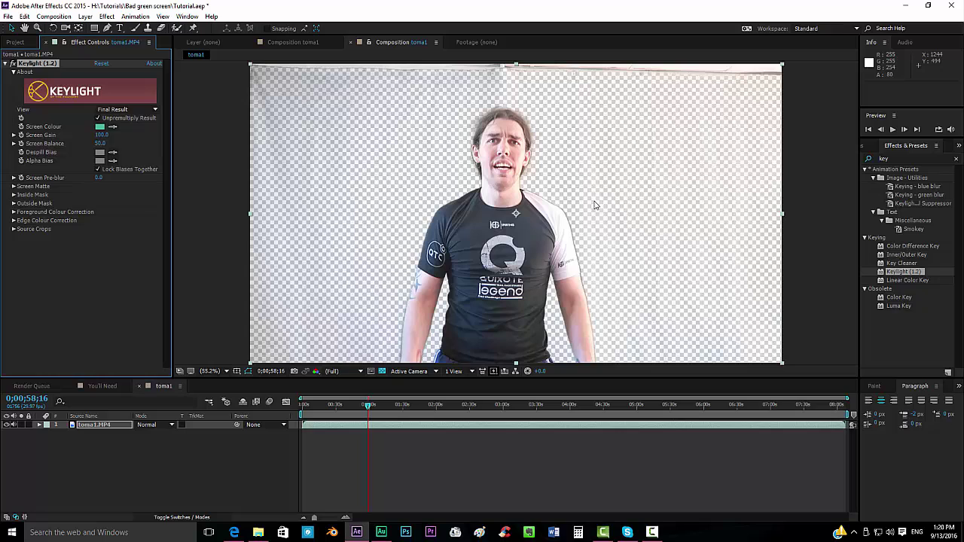
click(382, 371)
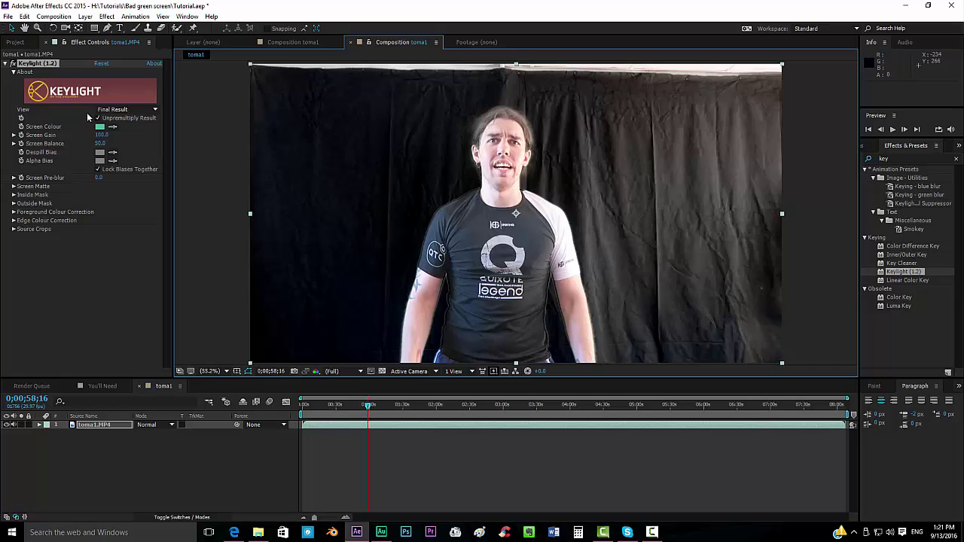
- Remove Keylight and apply Keying > Color Range, found by searching 'color ra', to toma1.MP4
key(Delete)
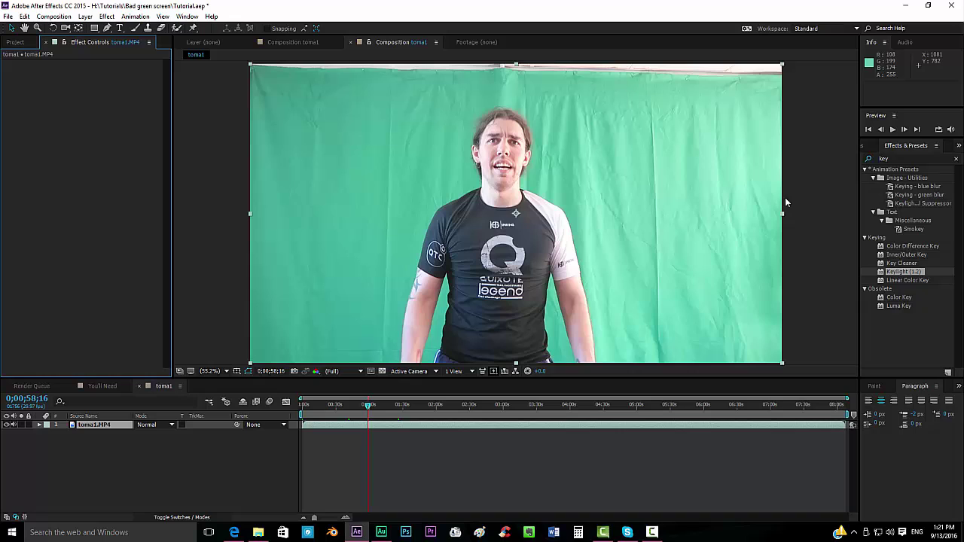
click(903, 158)
text(co)
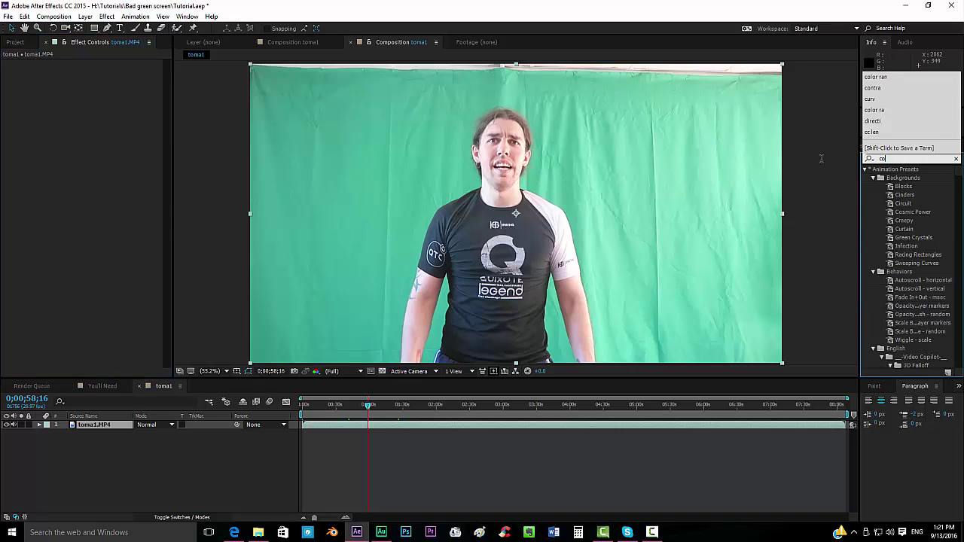
text(lor ra)
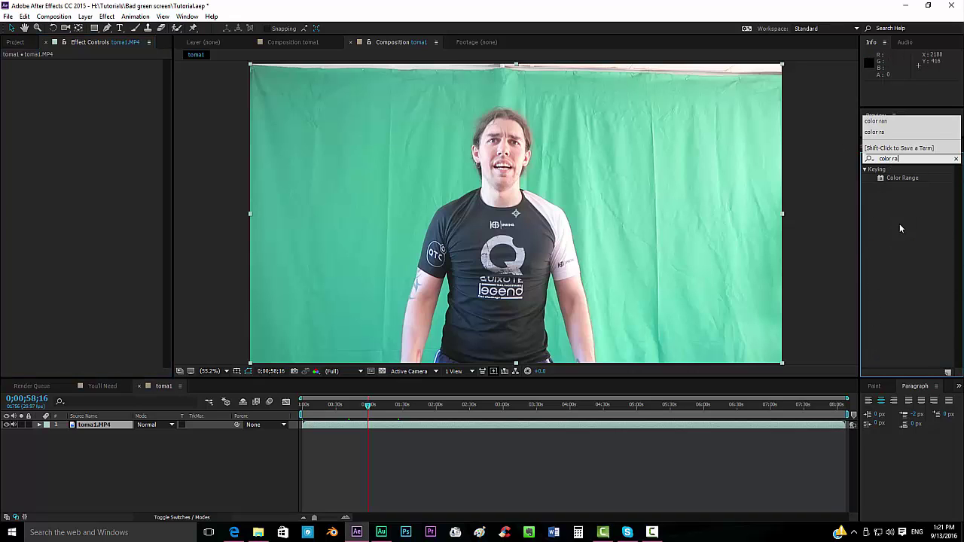
click(907, 180)
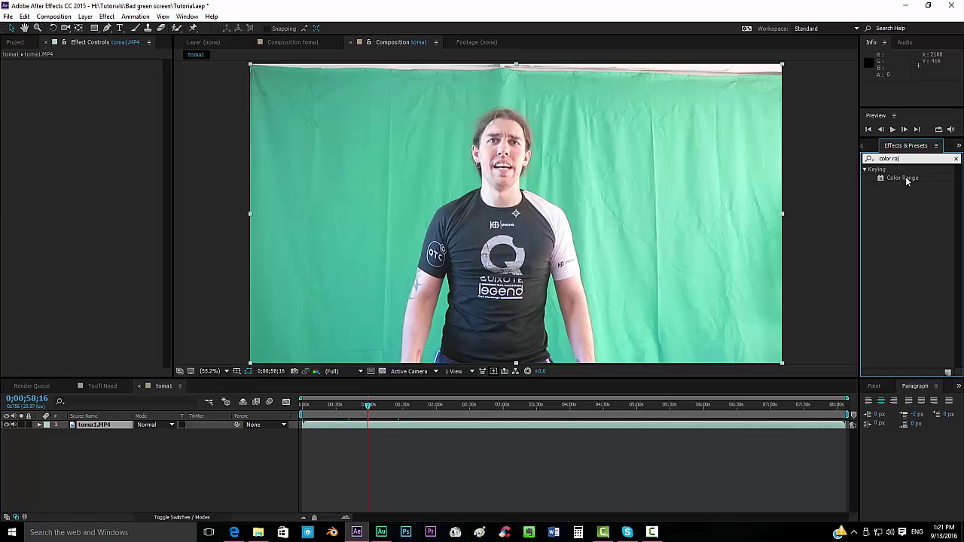
click(905, 182)
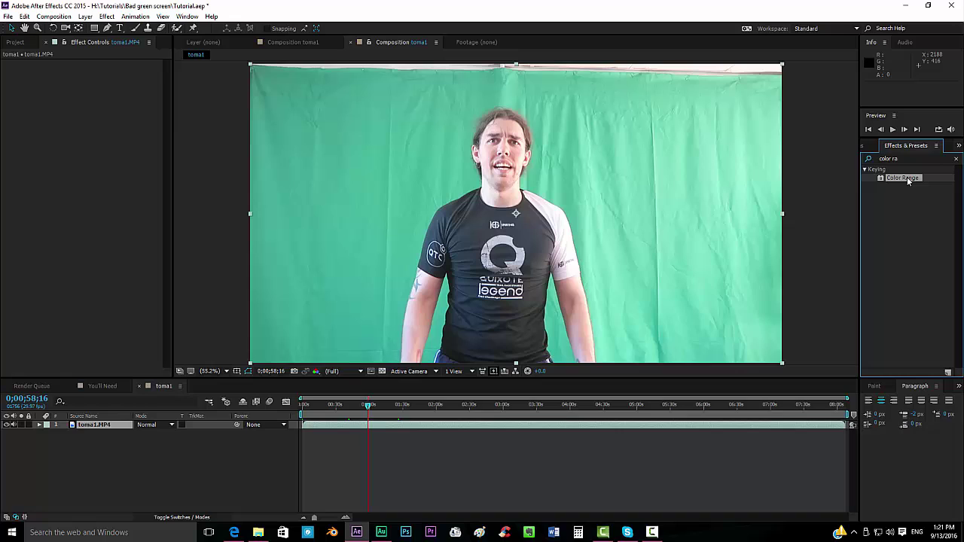
drag(907, 177, 478, 430)
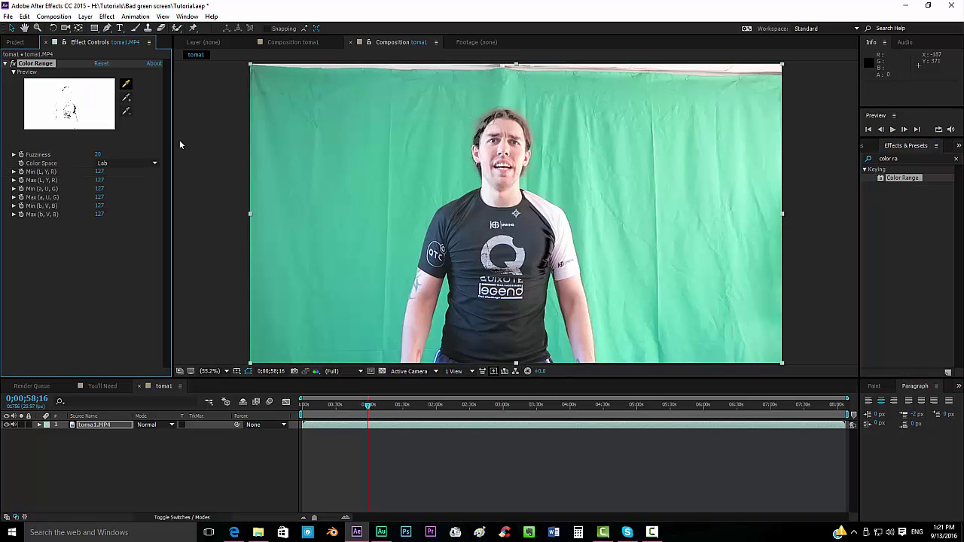
- Sample the green screen as the Color Range key colour (L 186, a 89, b 130), checking transparency
click(384, 372)
click(384, 372)
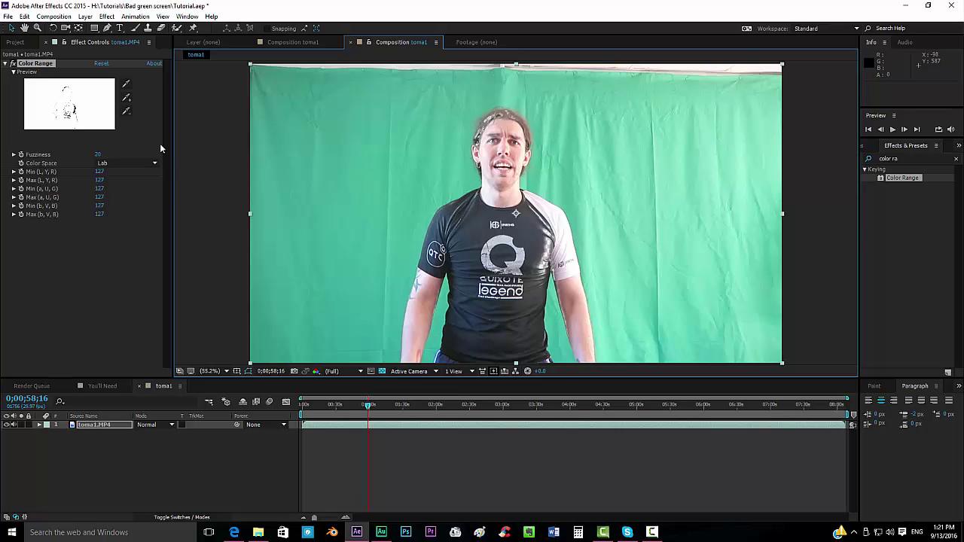
click(125, 88)
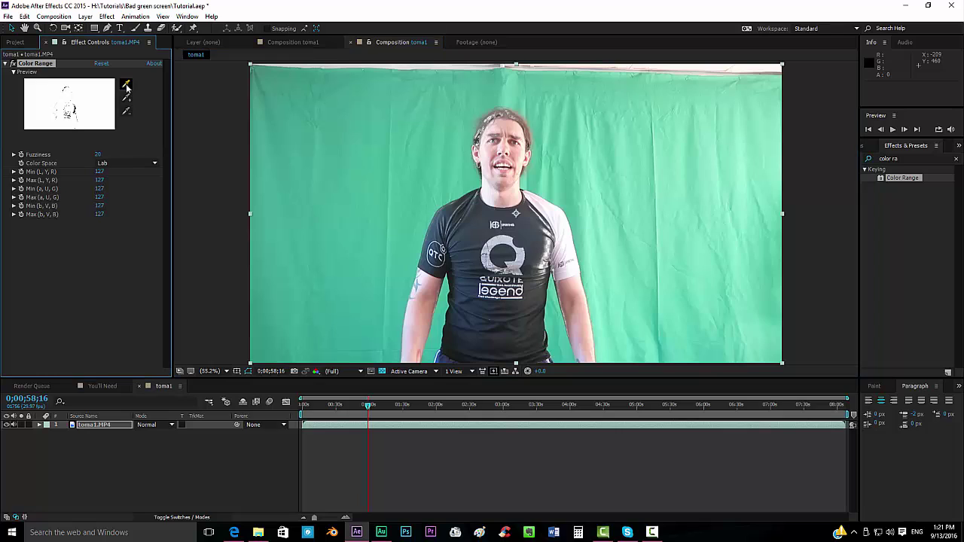
click(470, 179)
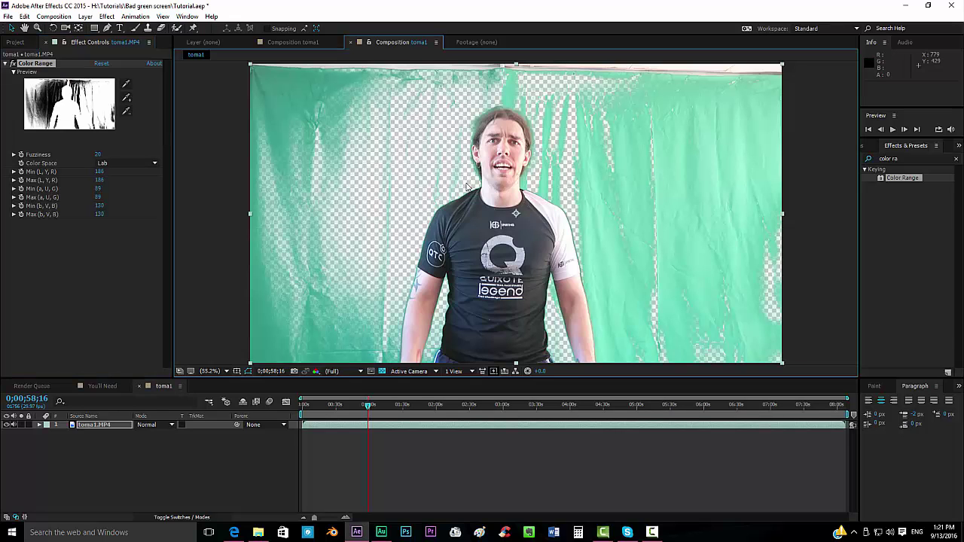
click(384, 372)
click(383, 372)
- Add more curtain greens to the Color Range key, widening it to L 176–225, a 89–98, b 128–130
click(128, 103)
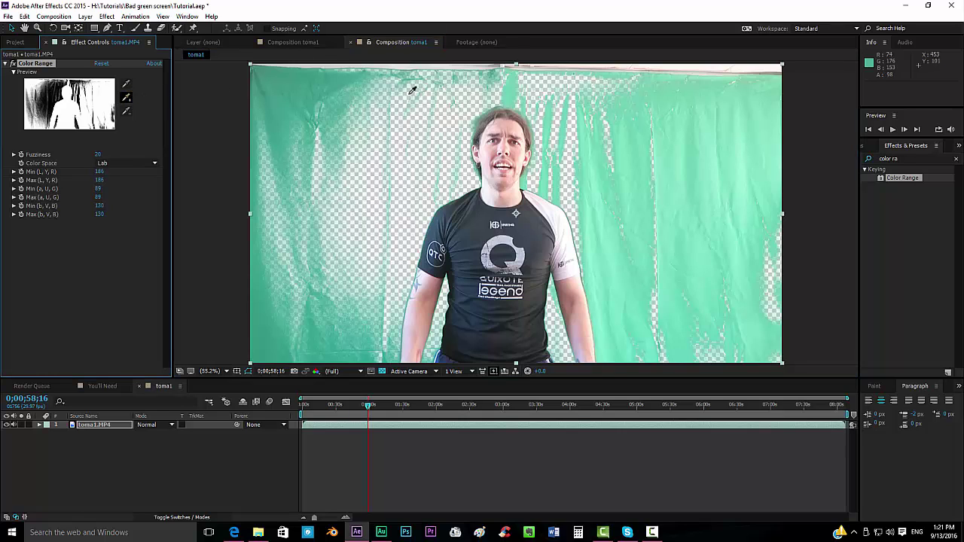
click(511, 92)
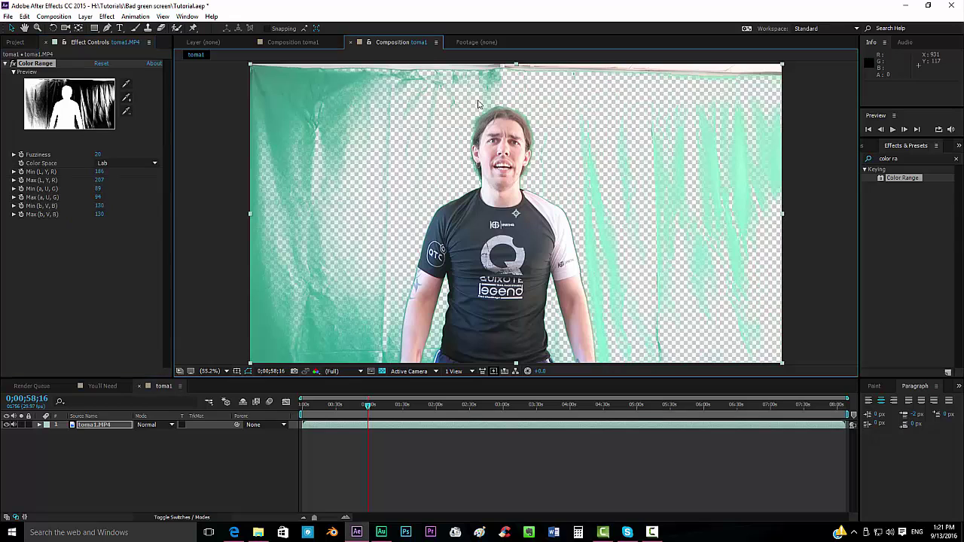
click(126, 97)
click(390, 140)
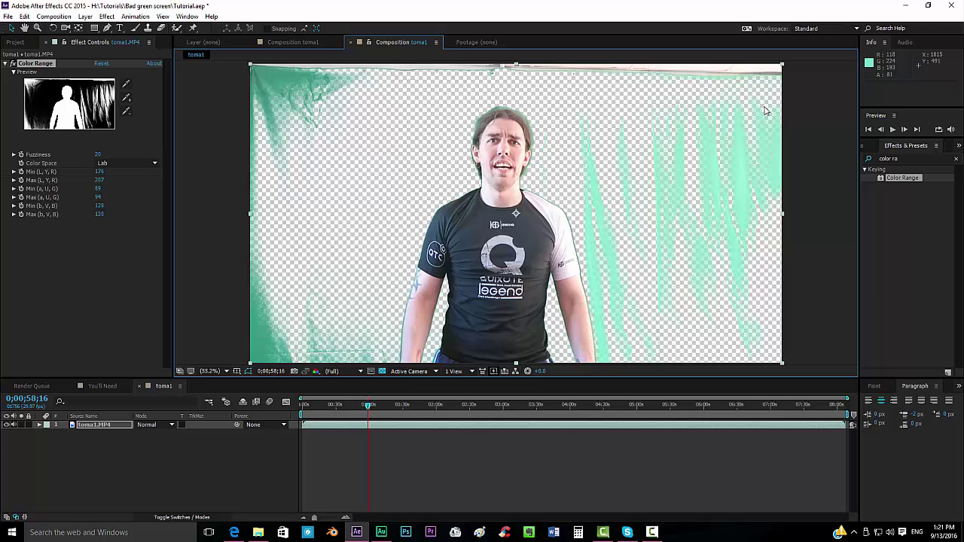
click(384, 372)
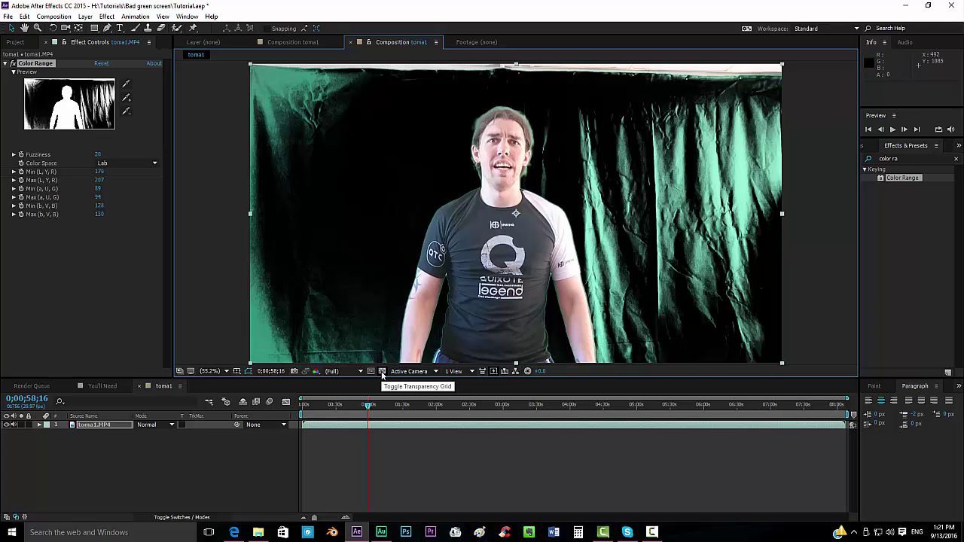
click(126, 97)
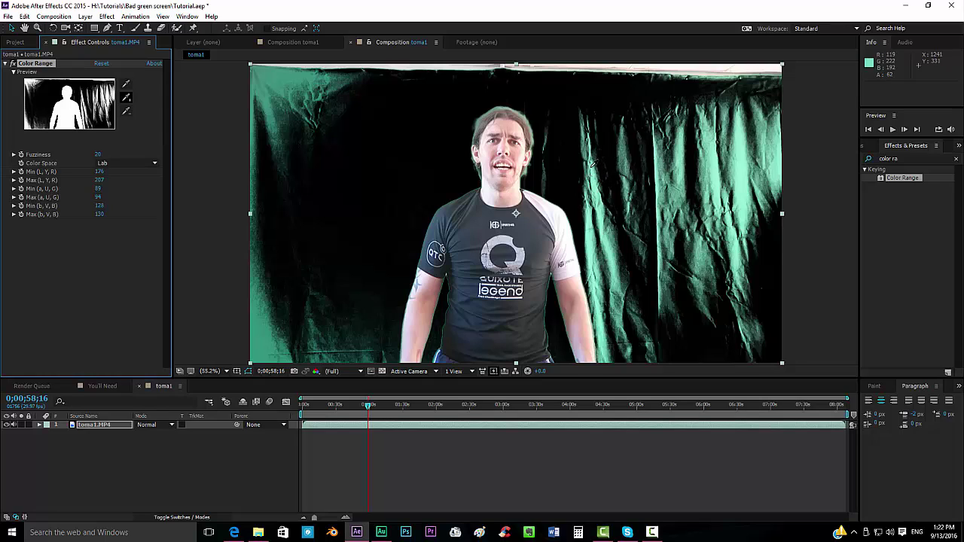
click(382, 370)
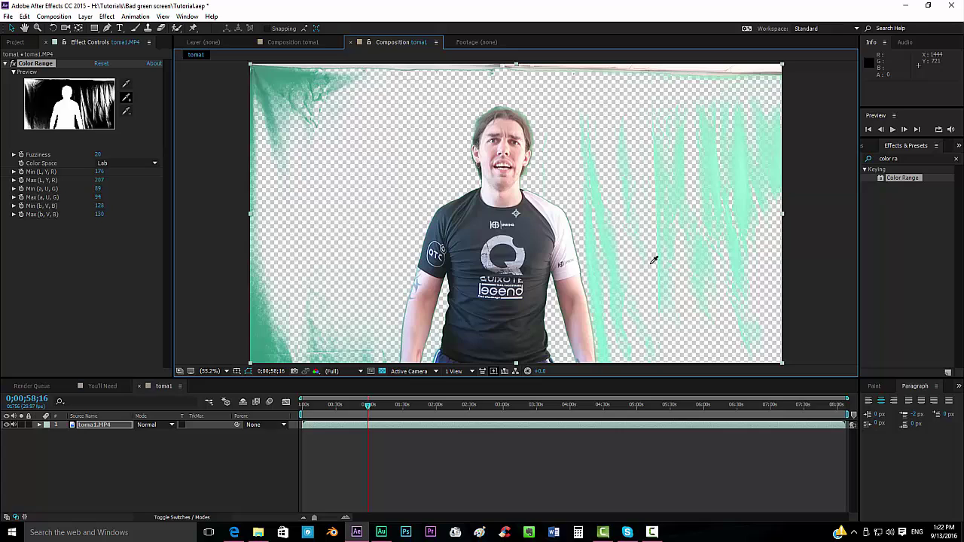
click(597, 195)
- Add the left curtain's remaining greens to the Color Range key and check against black
click(126, 97)
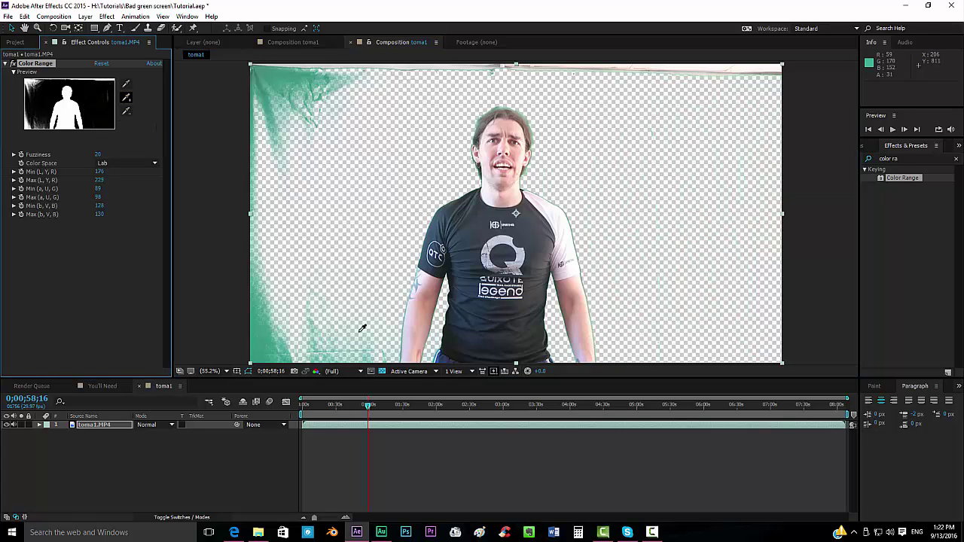
click(371, 343)
click(126, 97)
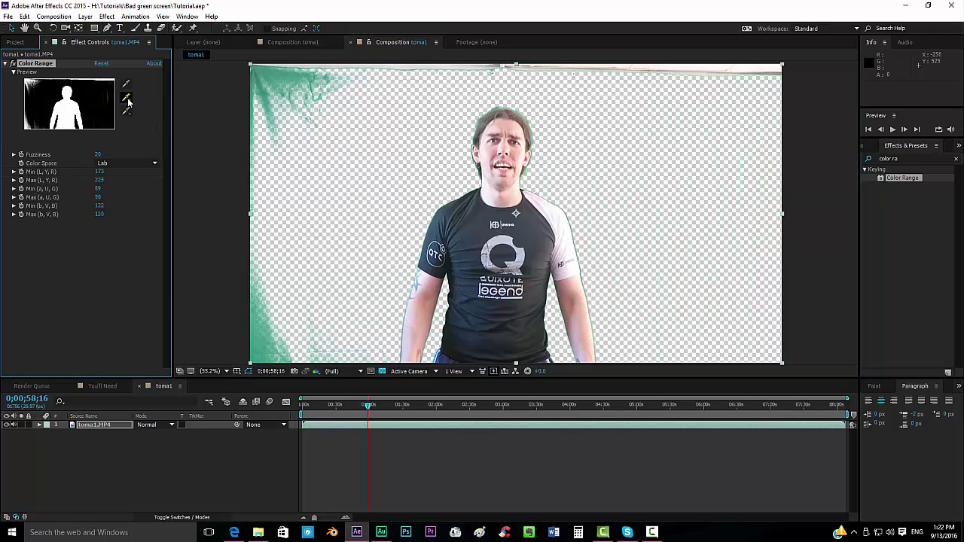
click(278, 333)
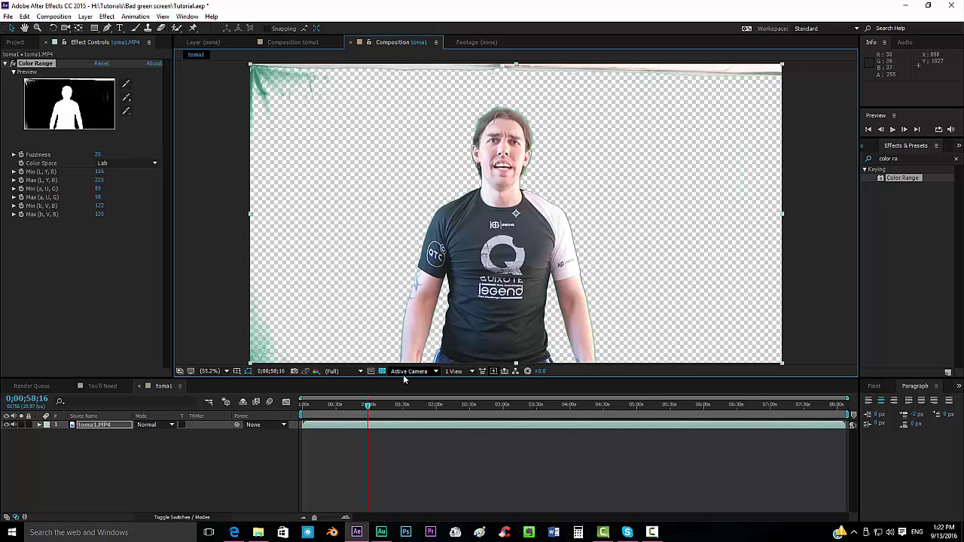
click(382, 371)
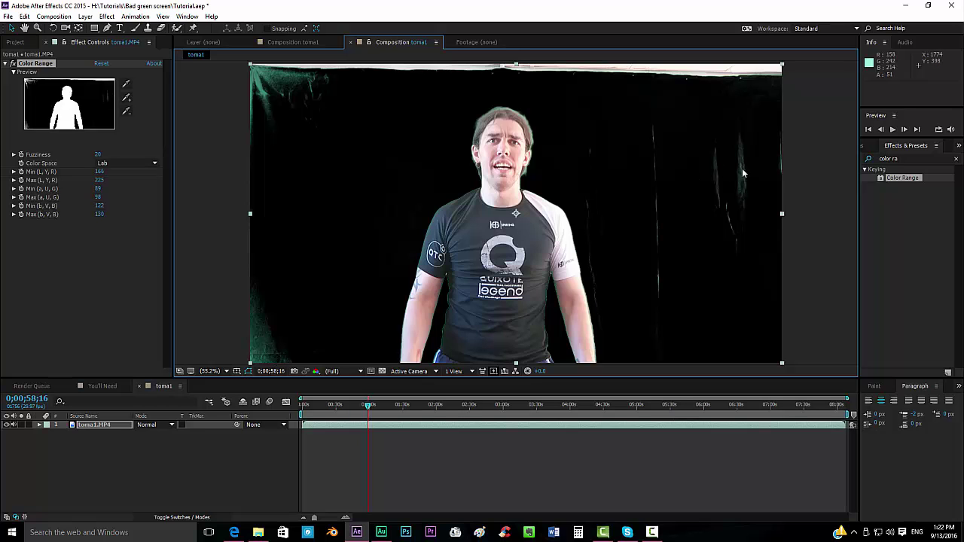
click(382, 371)
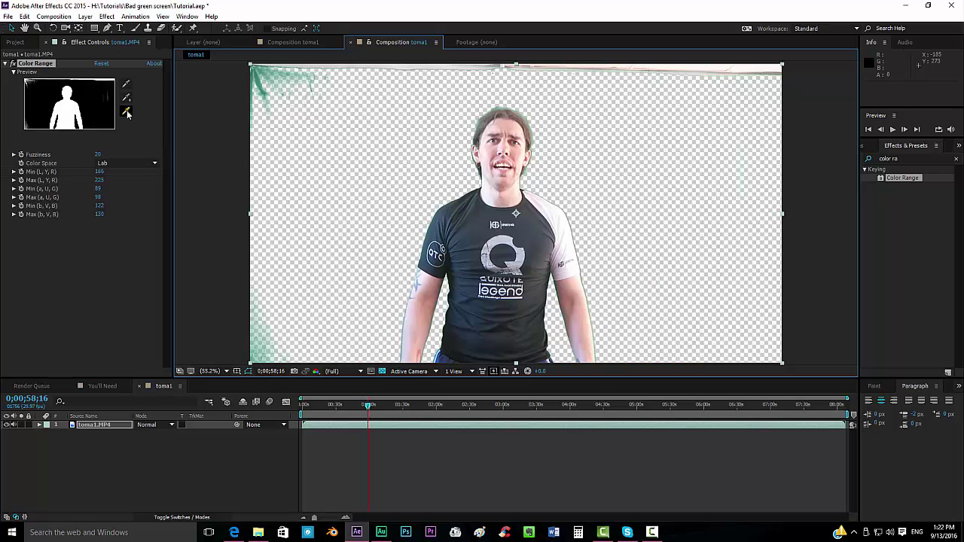
- Add the right-side and lower-left greens, reaching L 156–231, a 89–100, b 122–130, and preview
click(126, 97)
click(740, 168)
click(267, 341)
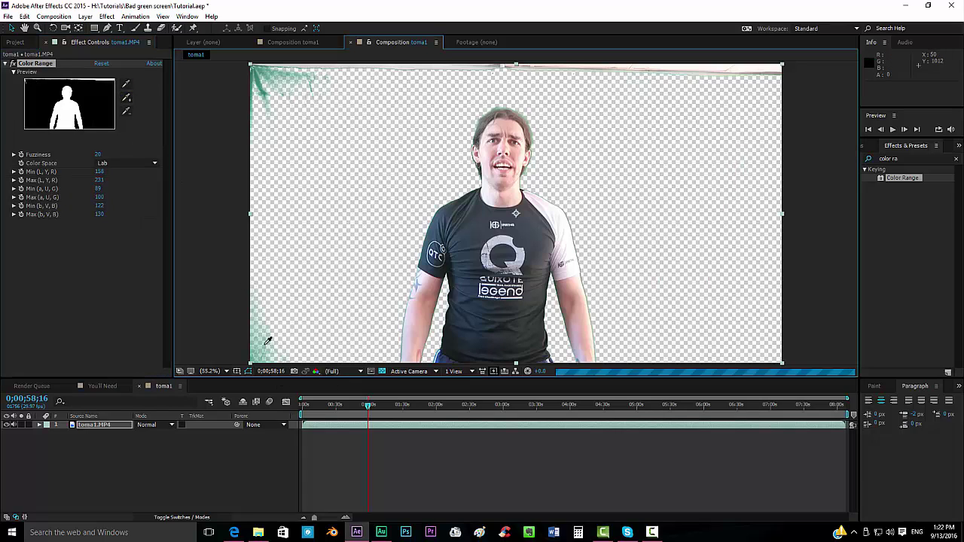
click(382, 371)
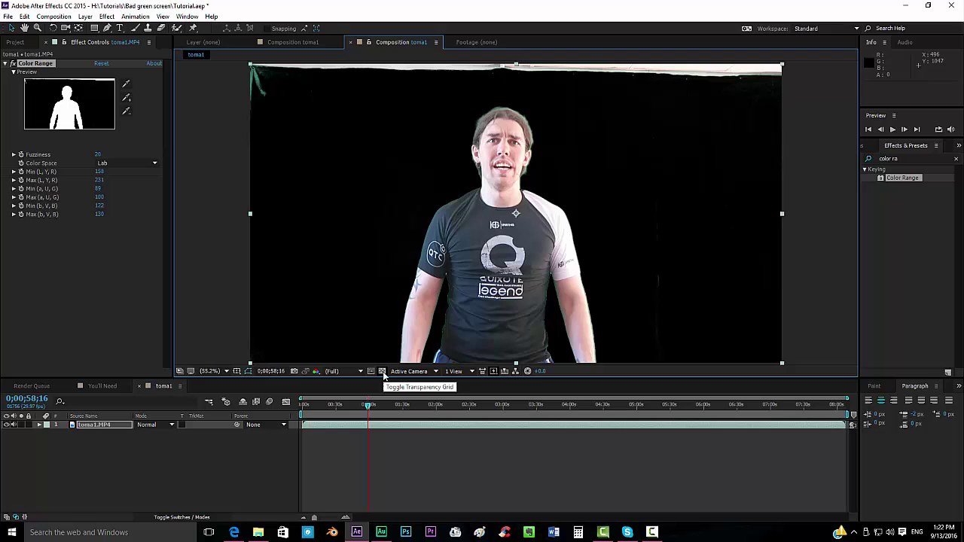
click(382, 371)
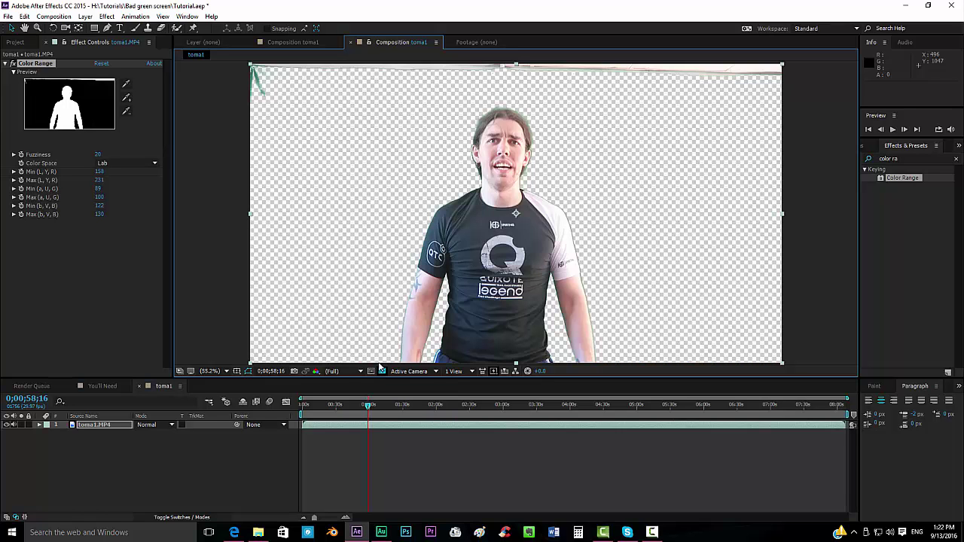
- Create a 00FF06 solid, Green Solid 1, and place it beneath toma1.MP4
click(86, 16)
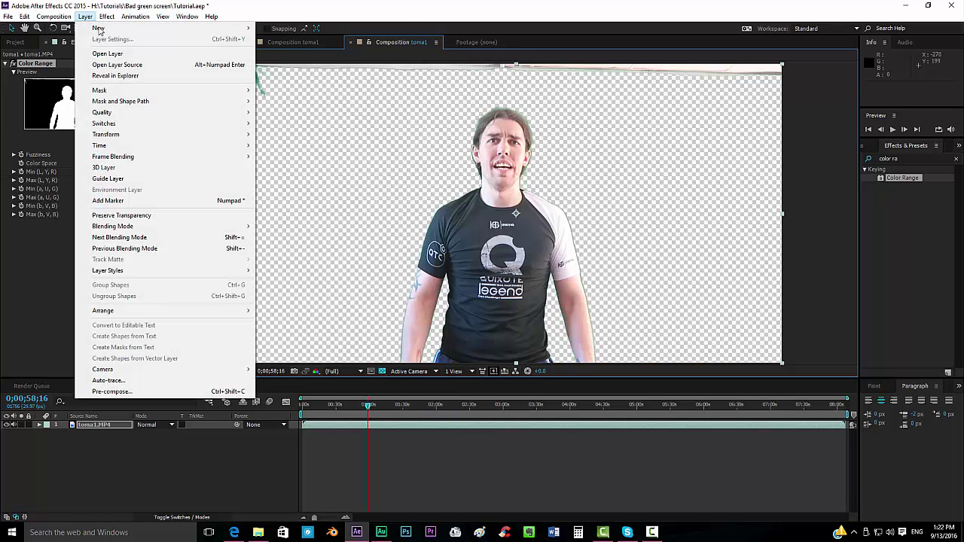
mouse_move(107, 27)
click(293, 40)
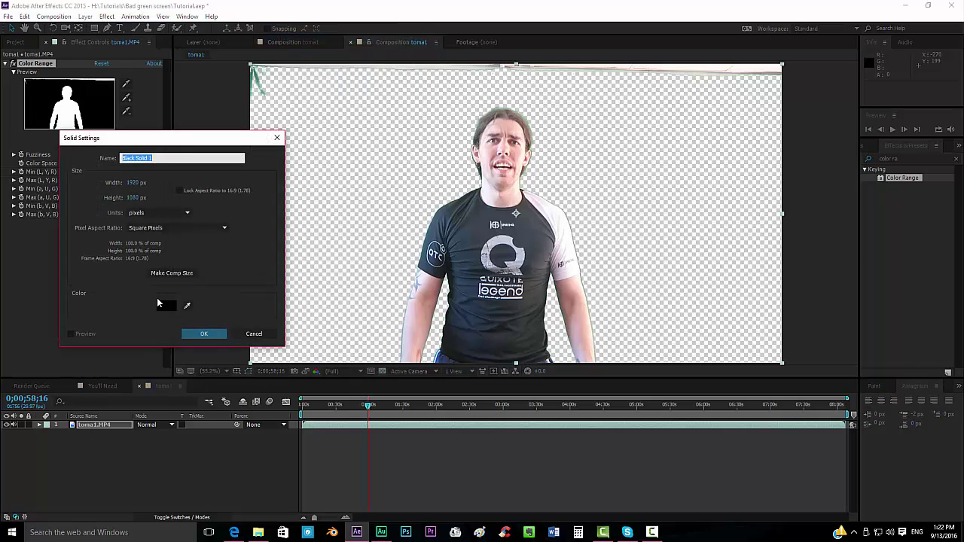
click(166, 304)
text(00FF06)
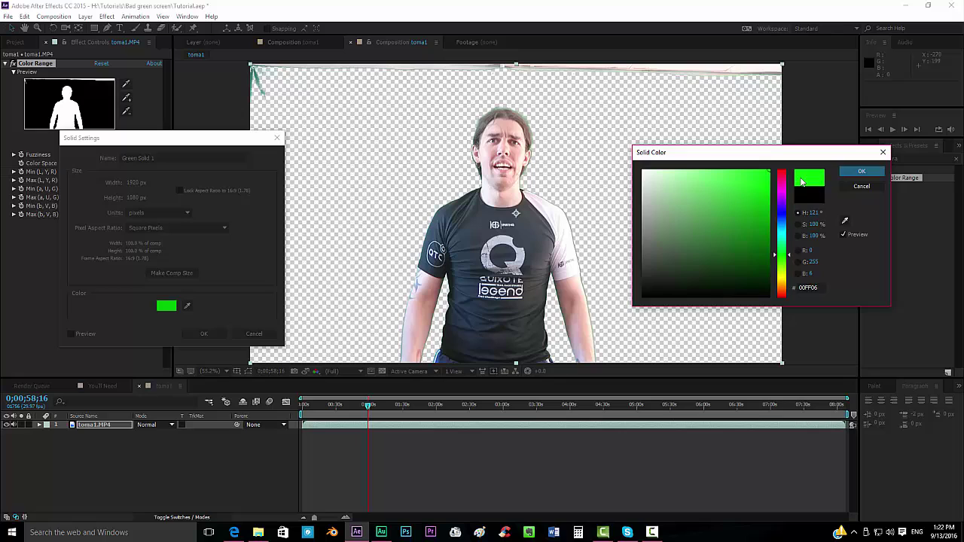
click(851, 173)
click(209, 332)
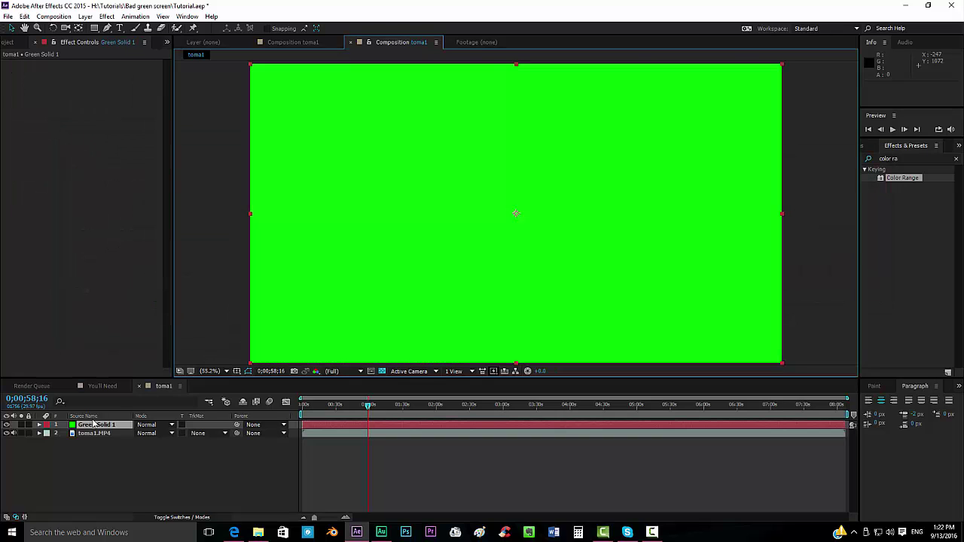
drag(95, 425, 104, 447)
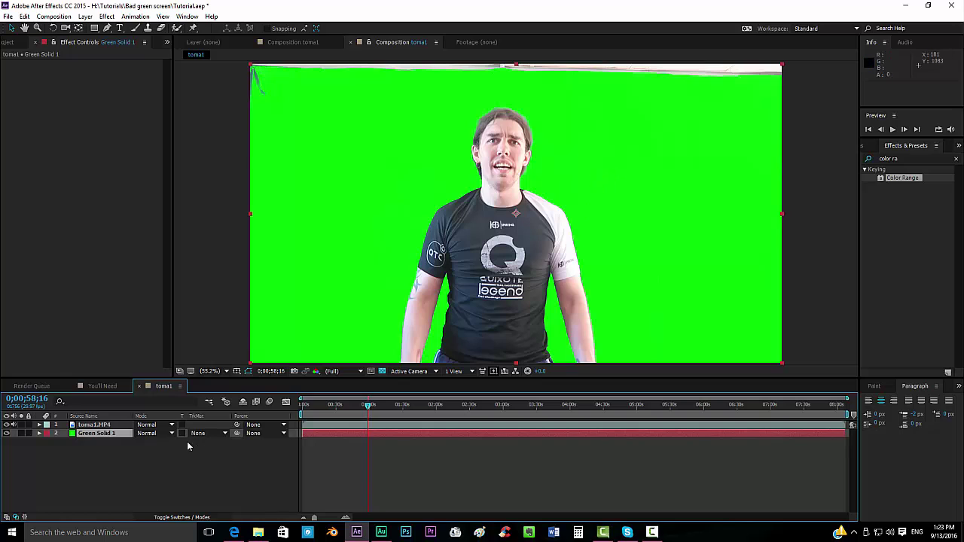
- Pre-compose the footage and Green Solid 1 layers into a pre-comp named pre_key
shift+click(104, 427)
right_click(103, 425)
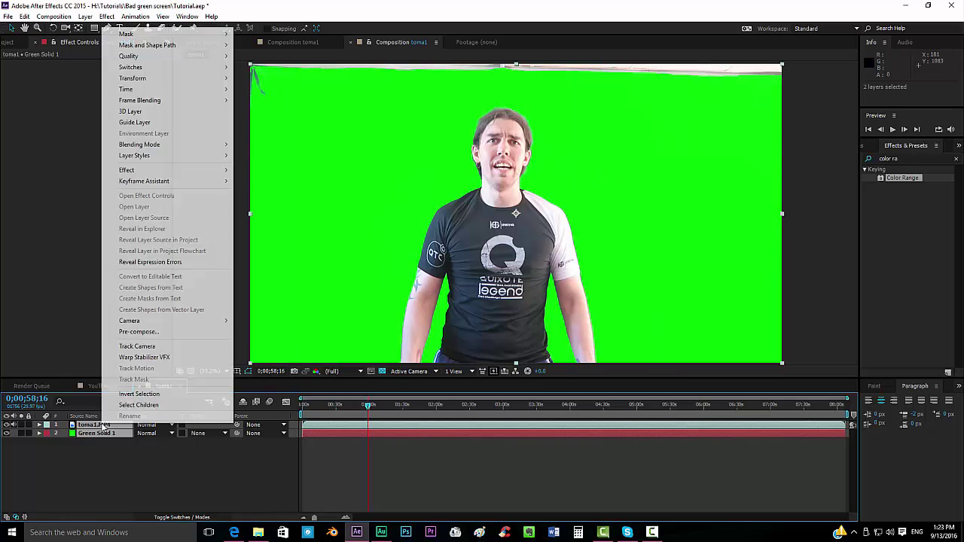
click(143, 333)
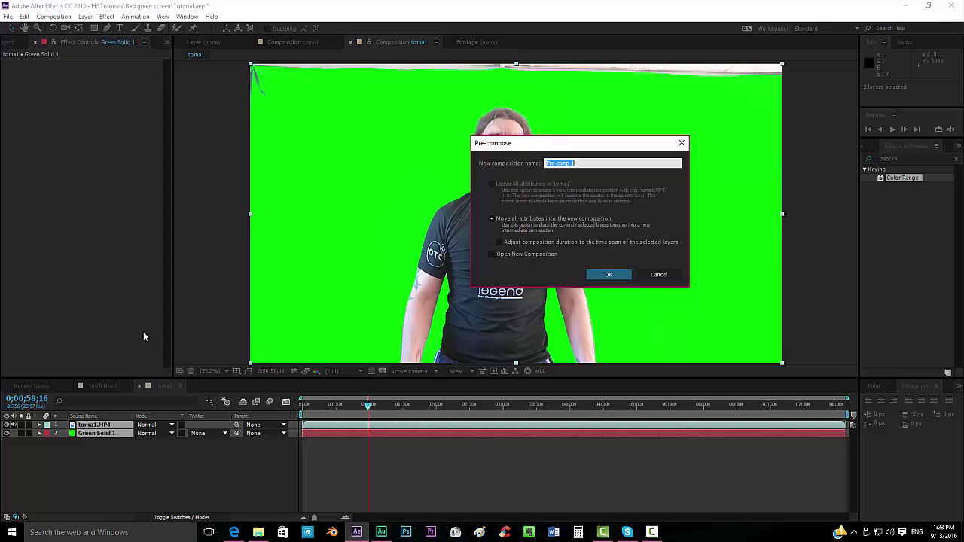
text(pre_key)
key(Return)
- Apply Keylight (1.2) to pre_key and sample the green background as the screen colour
click(916, 159)
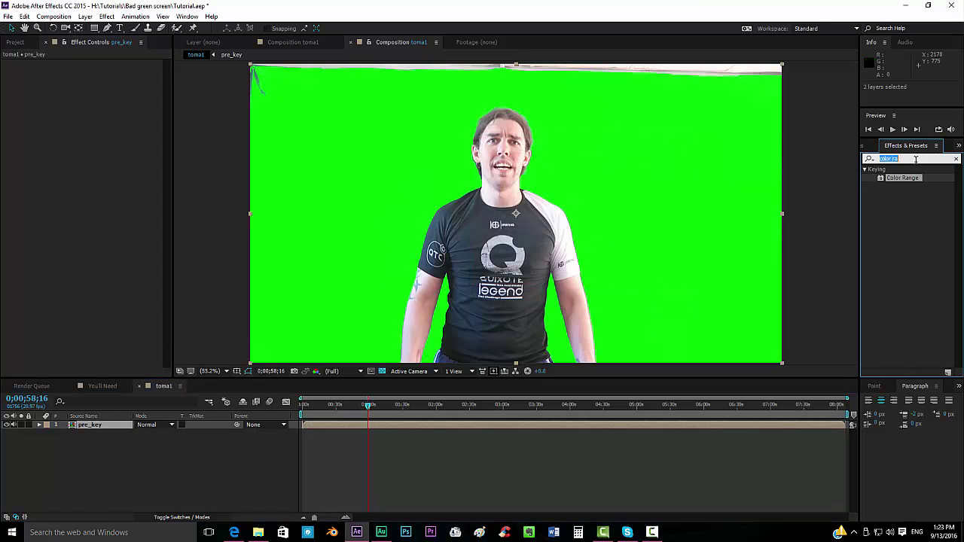
text(key)
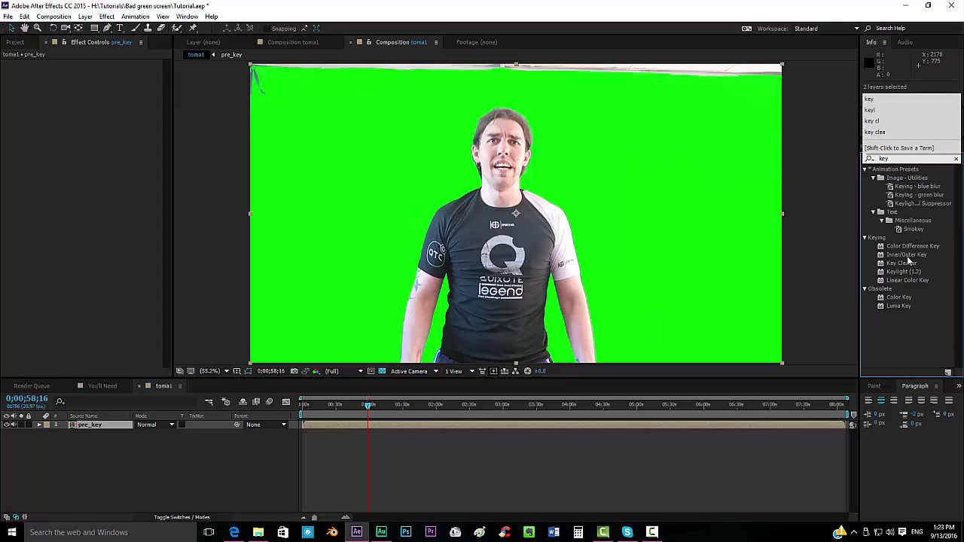
drag(904, 271, 531, 426)
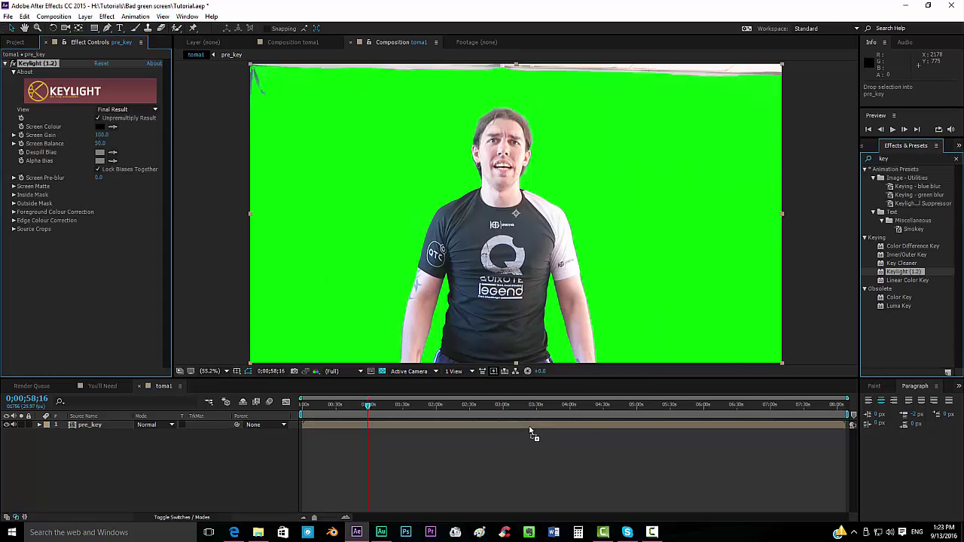
click(112, 127)
click(407, 161)
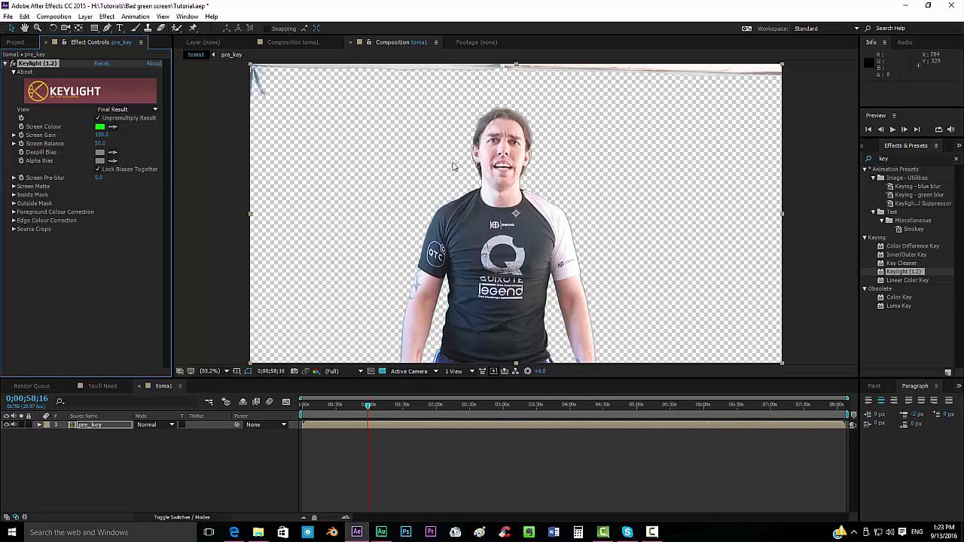
- Switch the Keylight View to Screen Matte
click(138, 114)
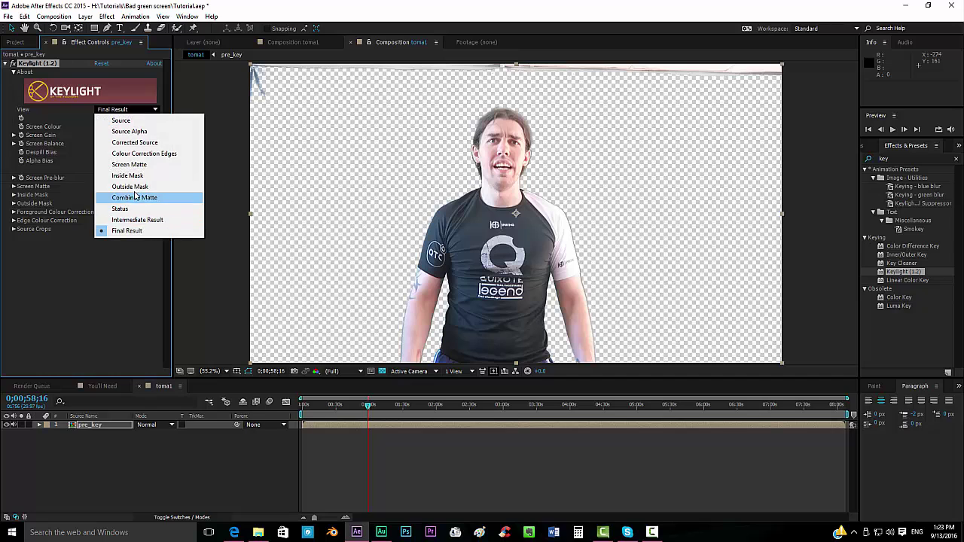
click(120, 164)
scroll(452, 143, up, 4)
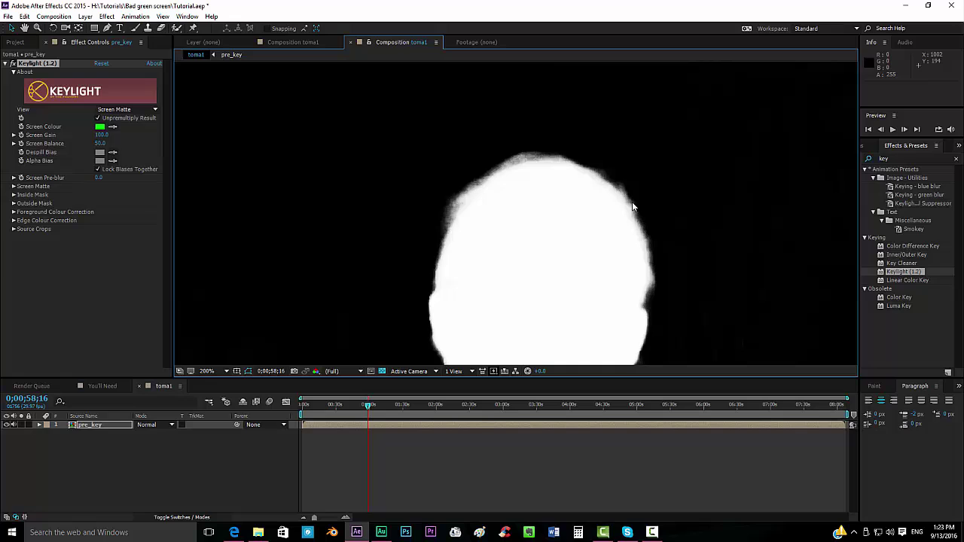
scroll(529, 157, down, 3)
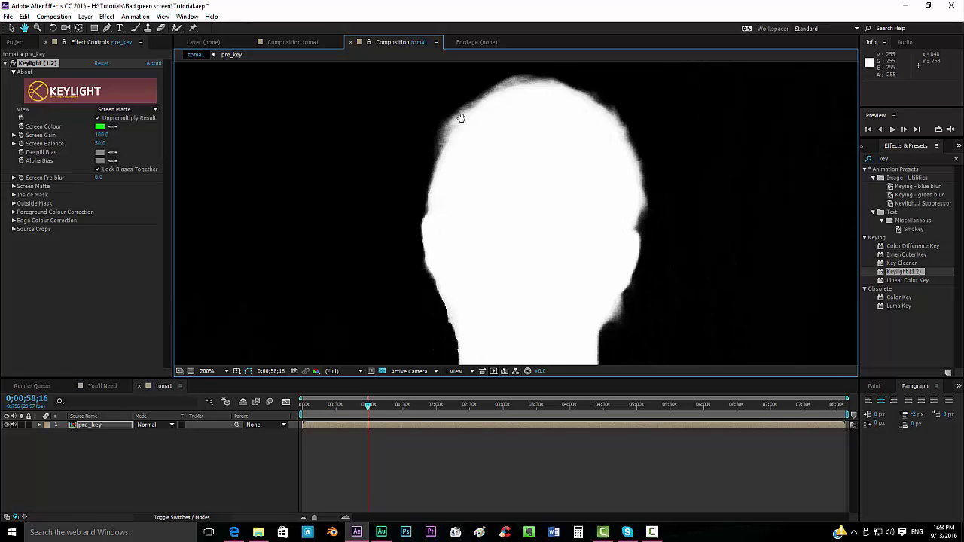
- Set the Screen Matte Clip Black to 25 and Clip White to 95
click(14, 186)
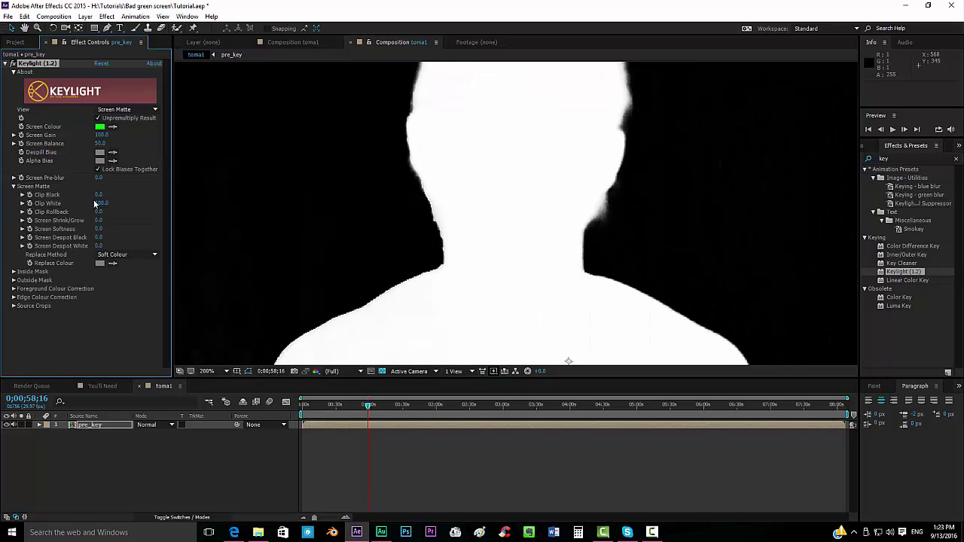
click(98, 195)
text(40)
key(Return)
click(103, 203)
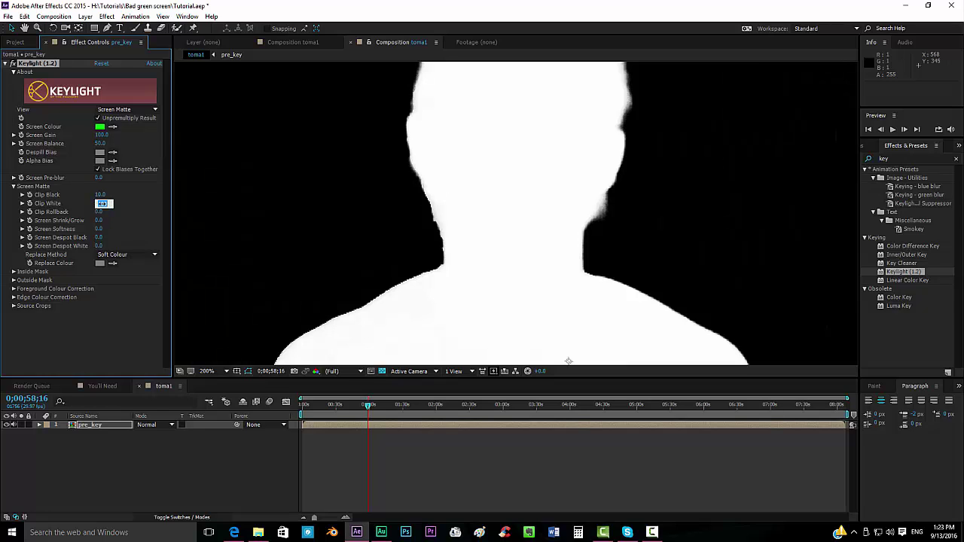
key(Return)
scroll(444, 205, down, 2)
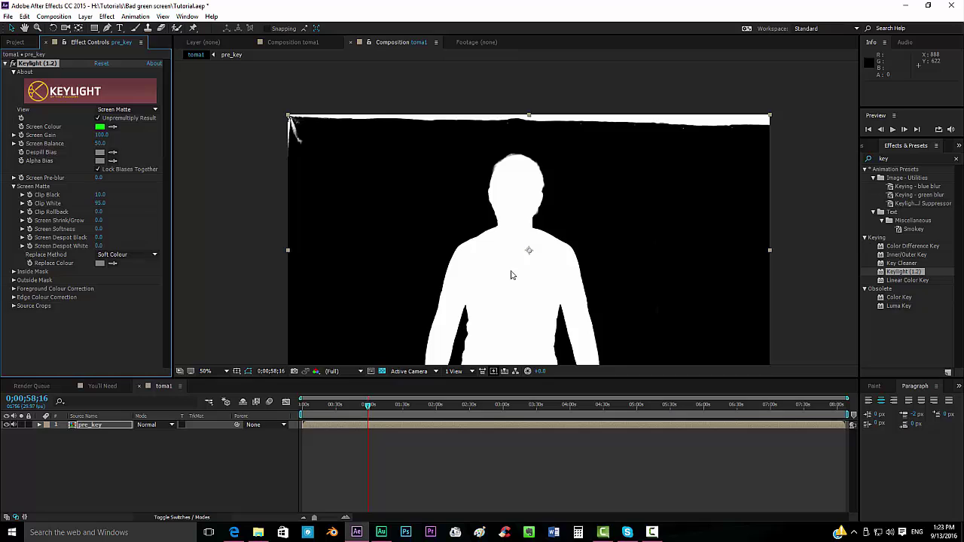
scroll(511, 275, up, 4)
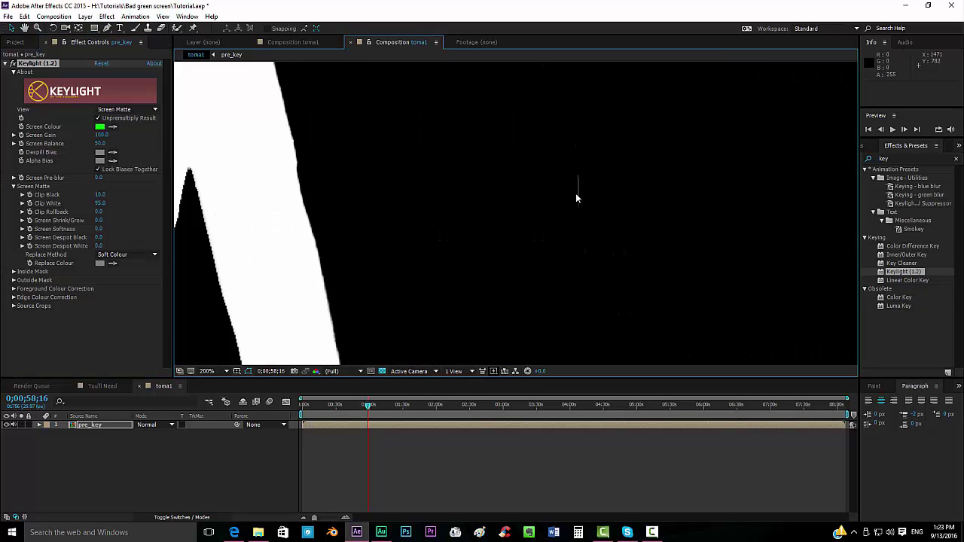
drag(98, 194, 103, 194)
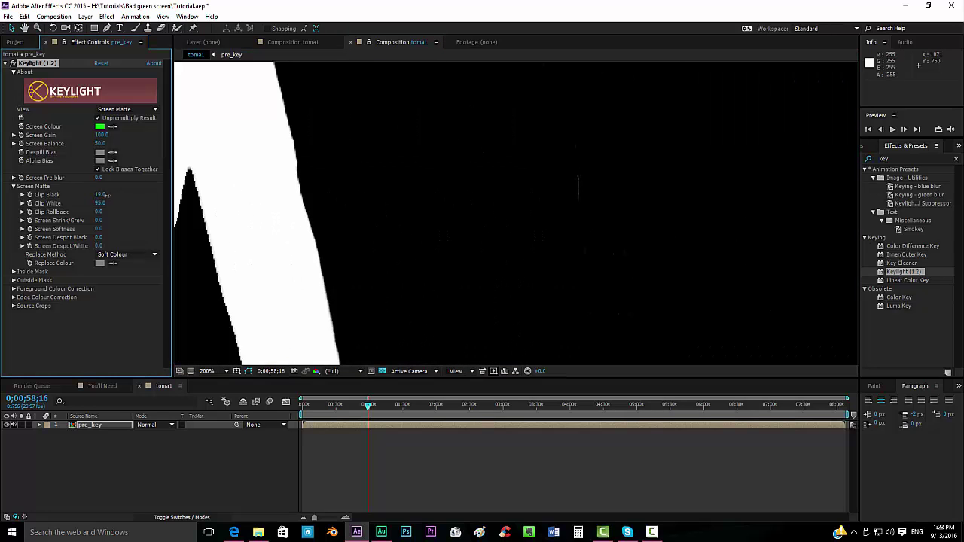
scroll(430, 192, down, 4)
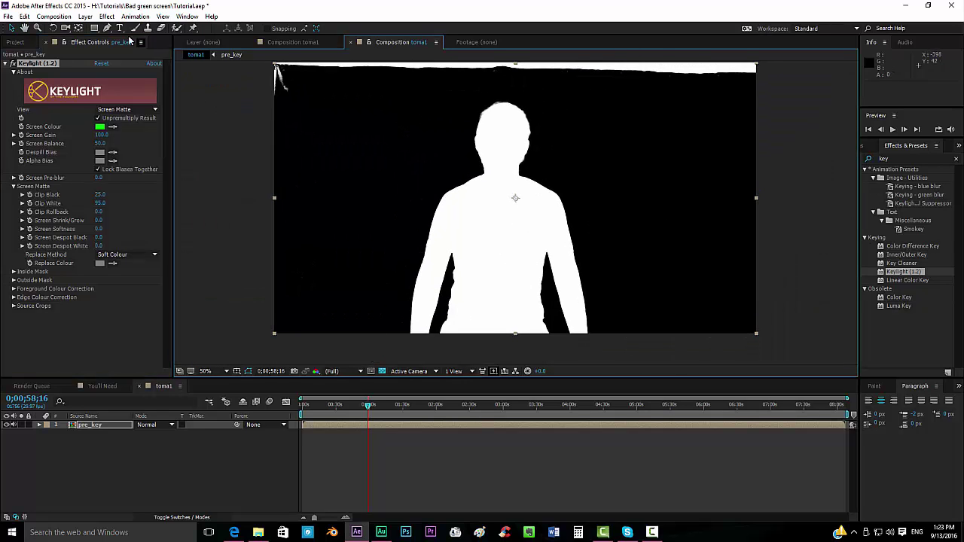
click(107, 28)
- Draw a closed four-point mask on pre_key around the man
click(348, 345)
click(373, 76)
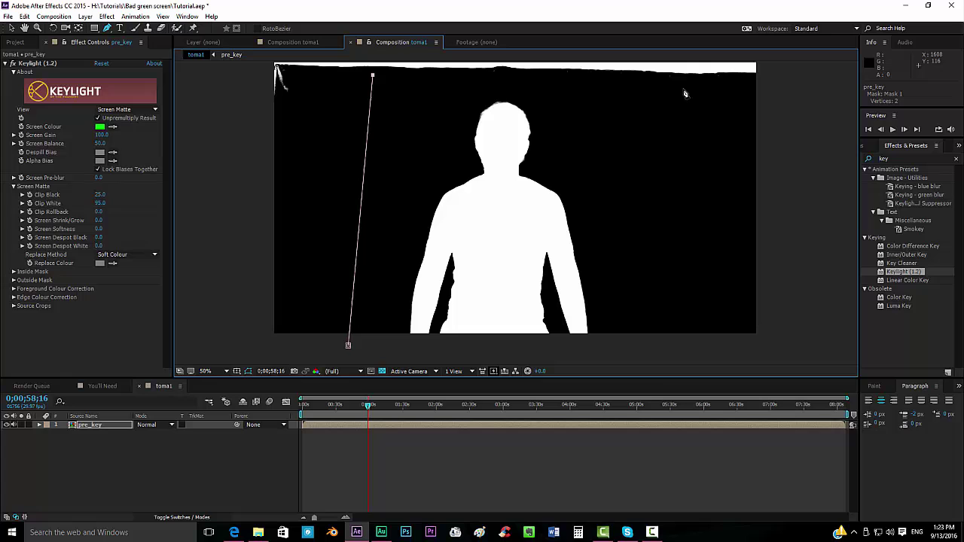
click(682, 88)
click(663, 349)
click(348, 345)
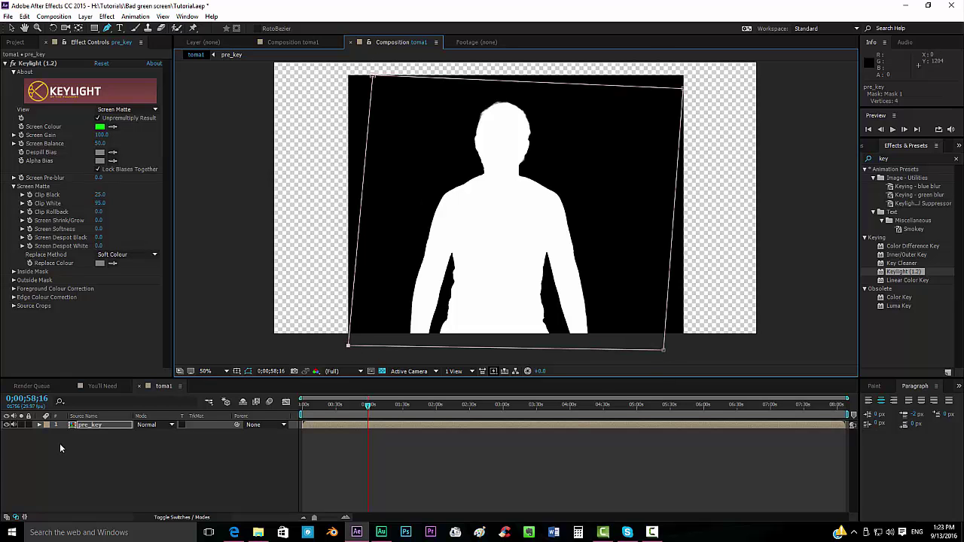
- Set the Keylight View back to Final Result
click(126, 109)
click(149, 233)
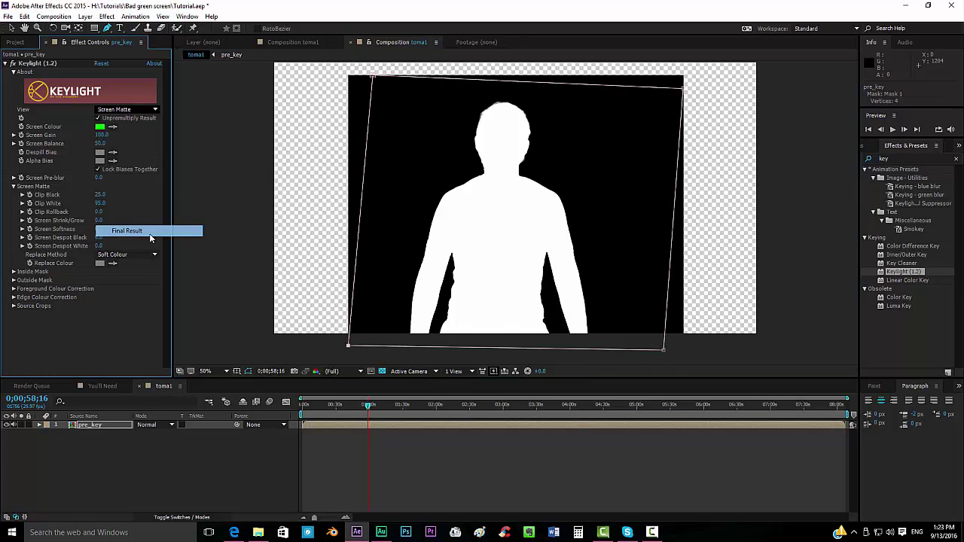
scroll(520, 321, up, 2)
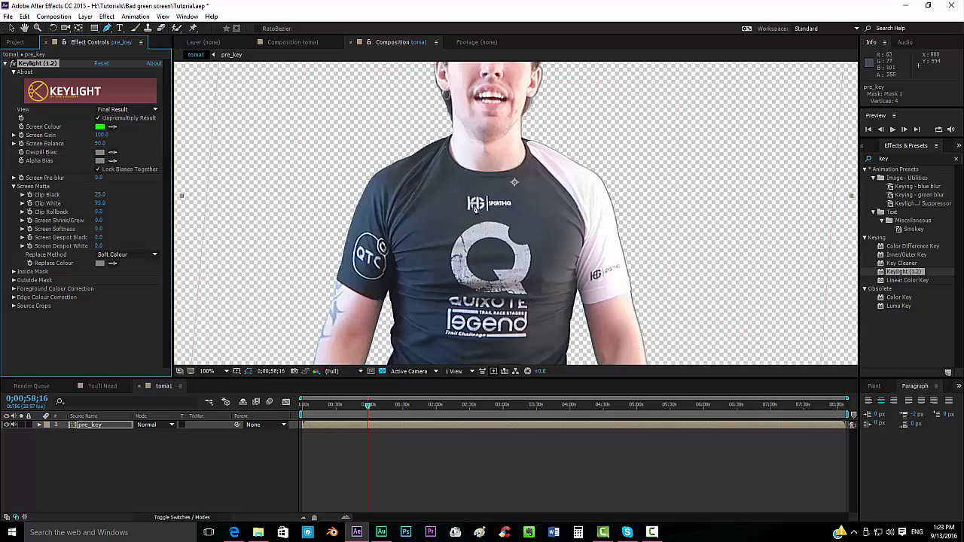
scroll(490, 267, down, 2)
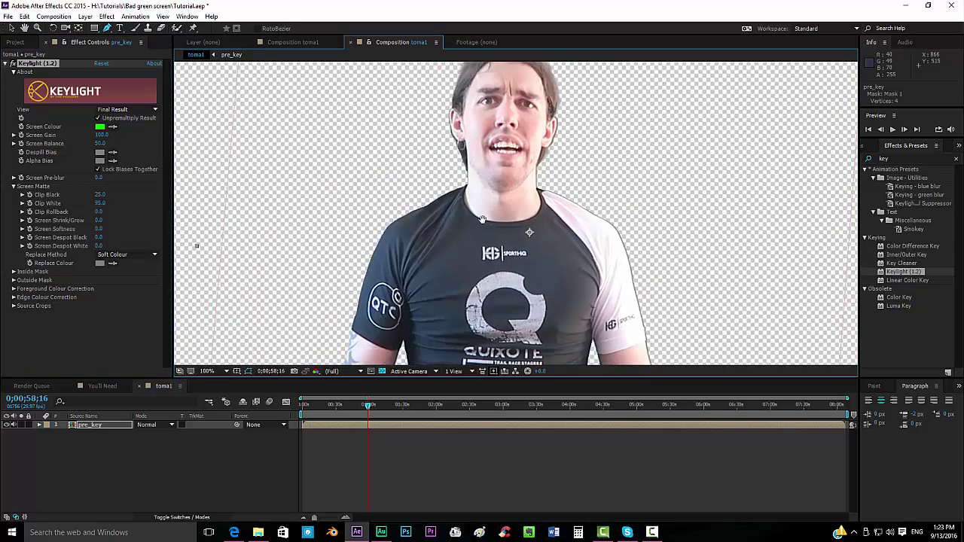
scroll(488, 256, right, 2)
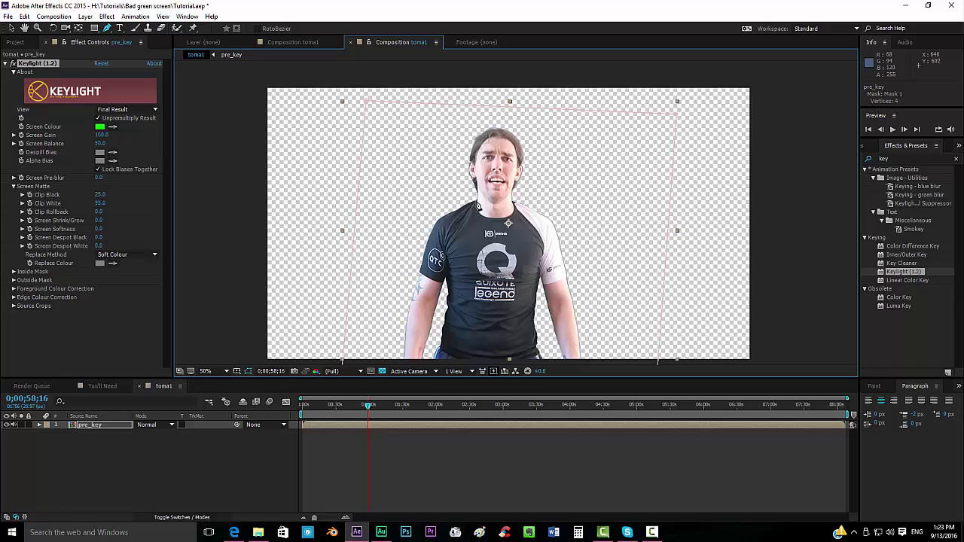